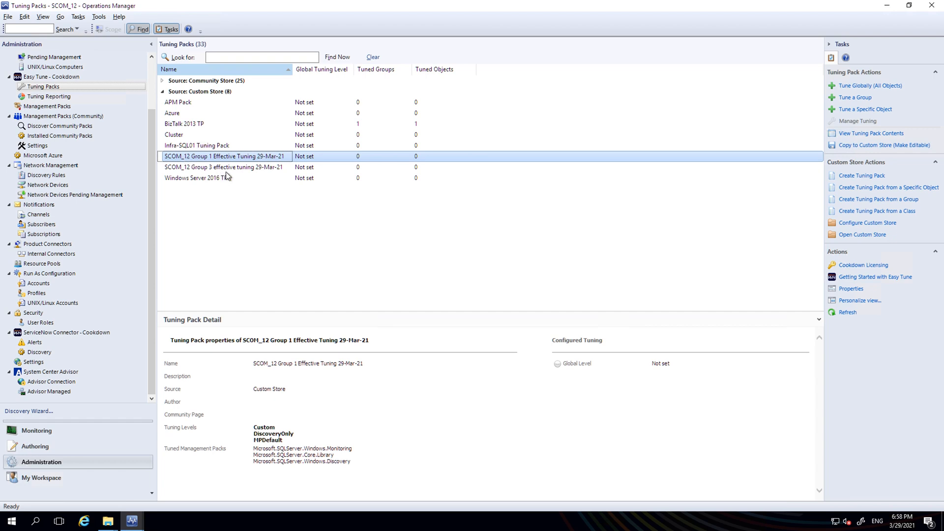
left_click(251, 167)
left_click(261, 157)
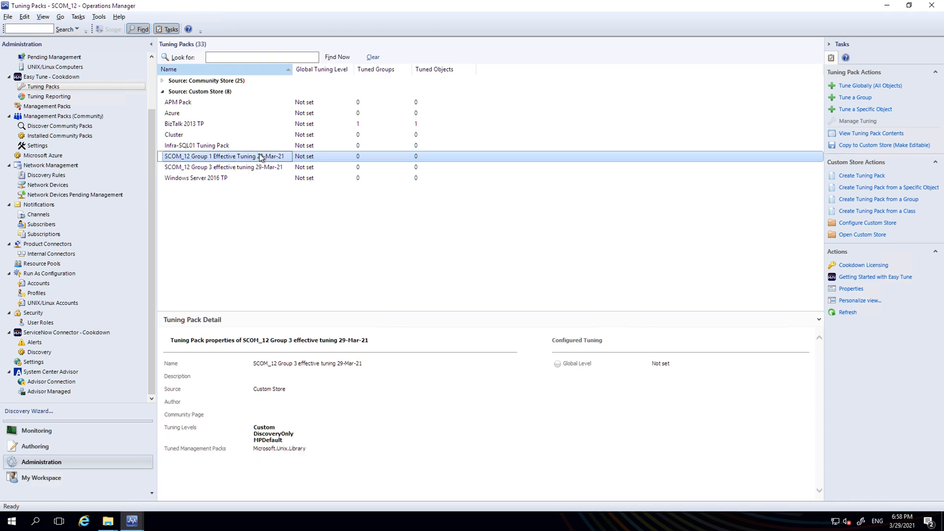
Start creating a tuning pack from a specific object, using Ops12DB as the source object
left_click(917, 192)
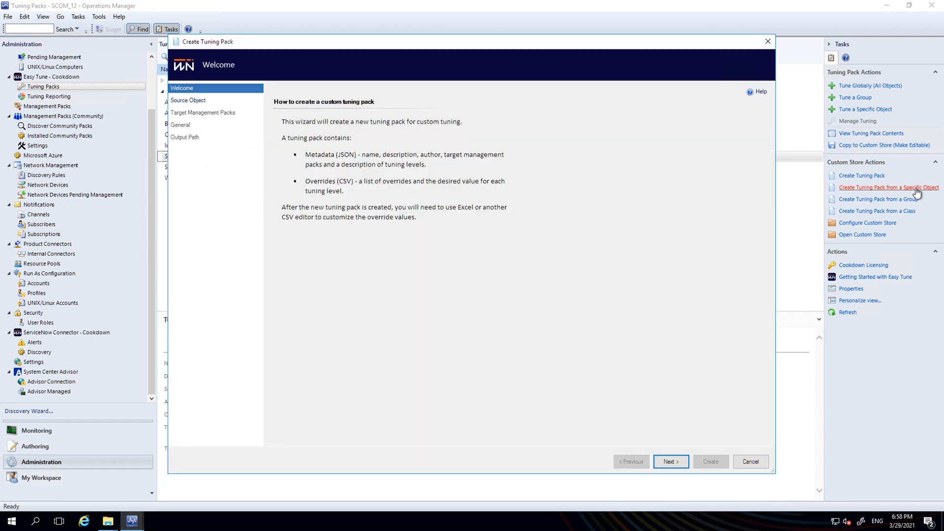
left_click(683, 461)
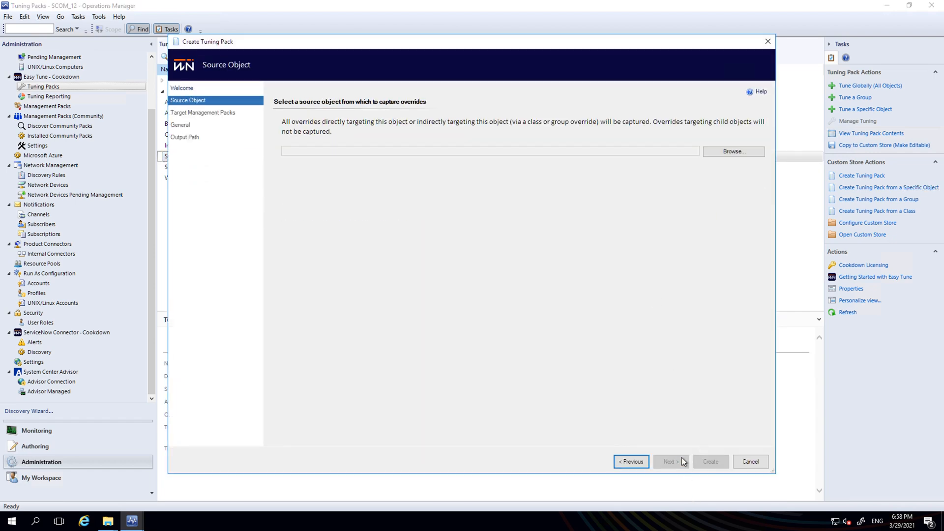
left_click(718, 153)
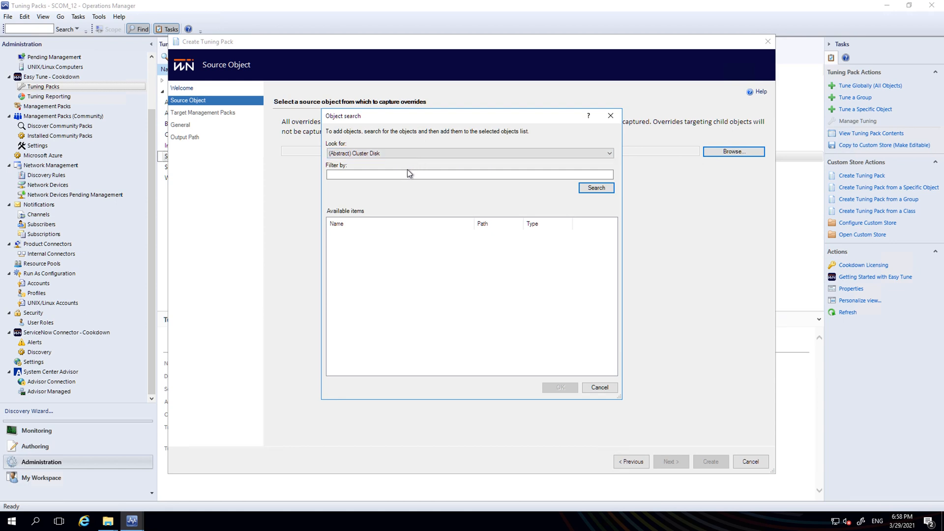
left_click(406, 173)
type("ops12db")
key("Return")
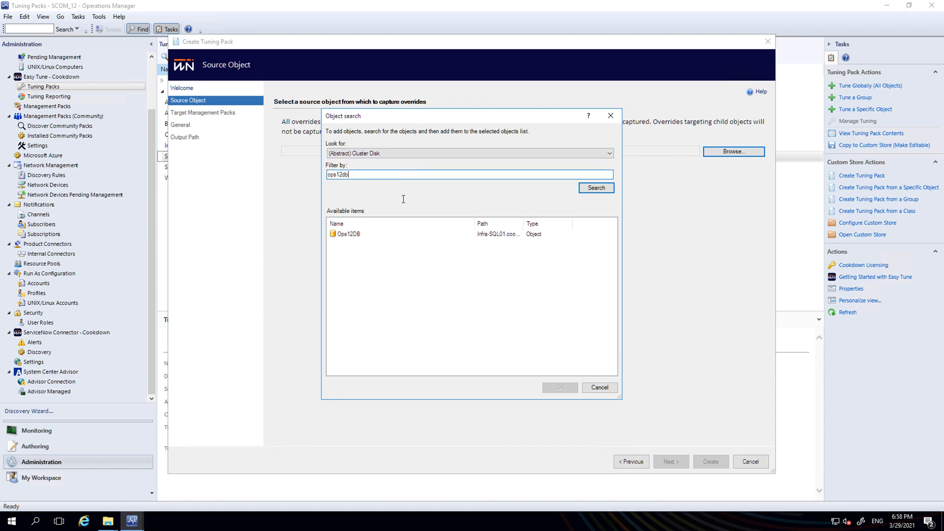
double_click(367, 234)
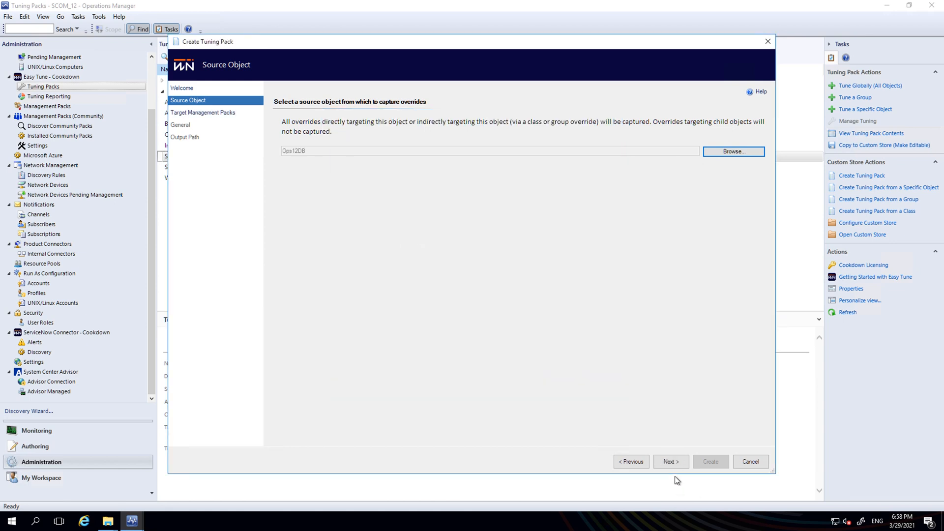
left_click(670, 464)
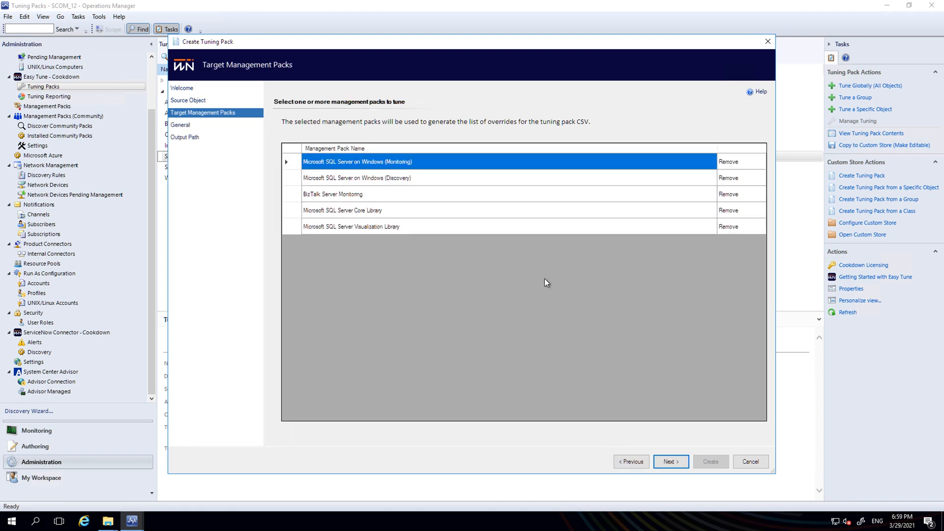
Remove BizTalk Server Monitoring from the target management packs and continue to the general details
left_click(384, 195)
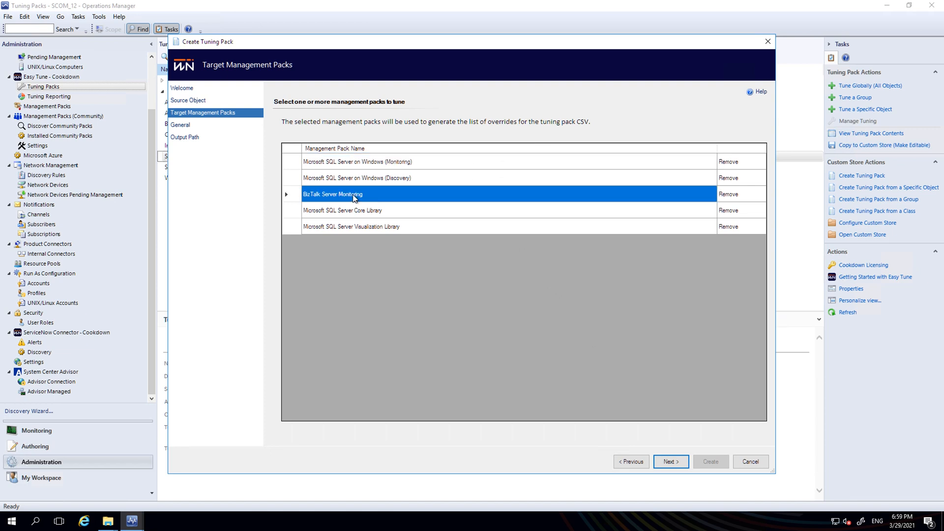
left_click(729, 194)
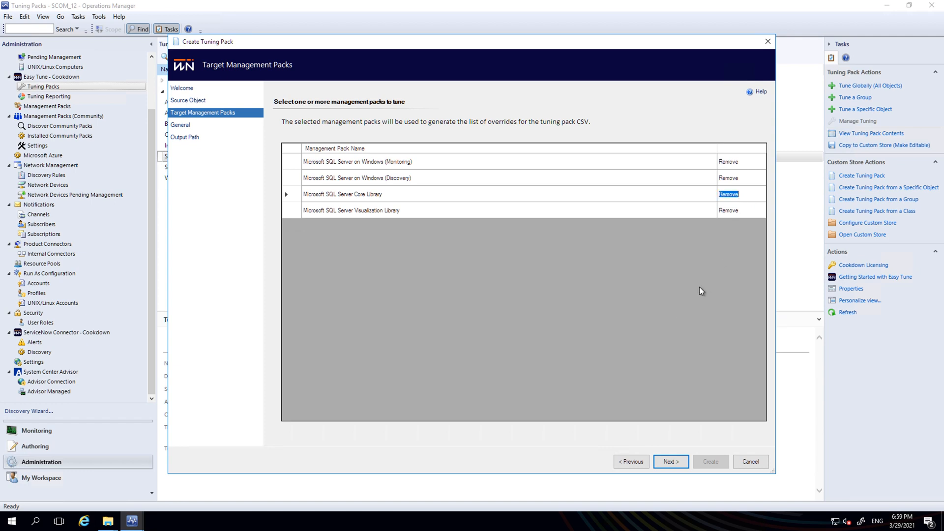
left_click(668, 462)
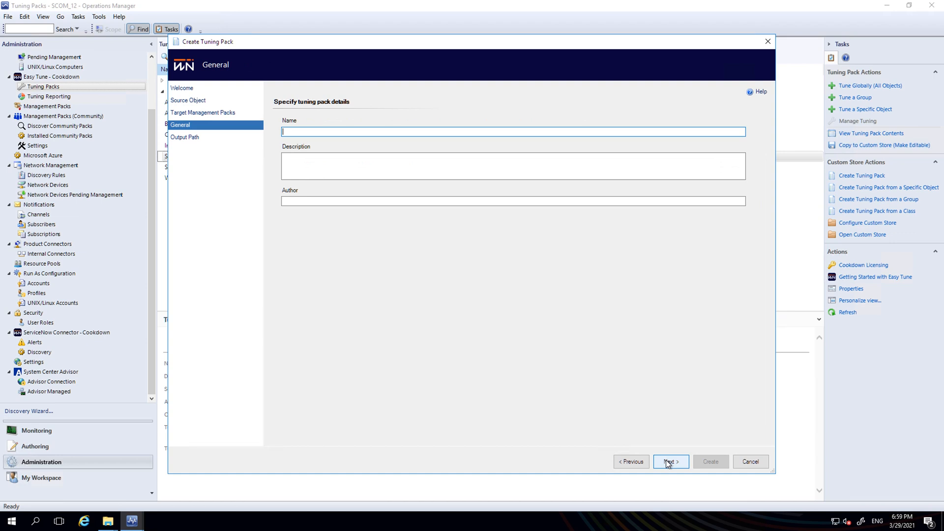
Name the tuning pack "SCOM_12 Ops12DB Effective Tuning 29-Mar-21" and create it in the custom store, opening its CSV for editing
type("SCOM_12 Sql 2016 Effective Tuning 29-Mar-21")
left_click(667, 464)
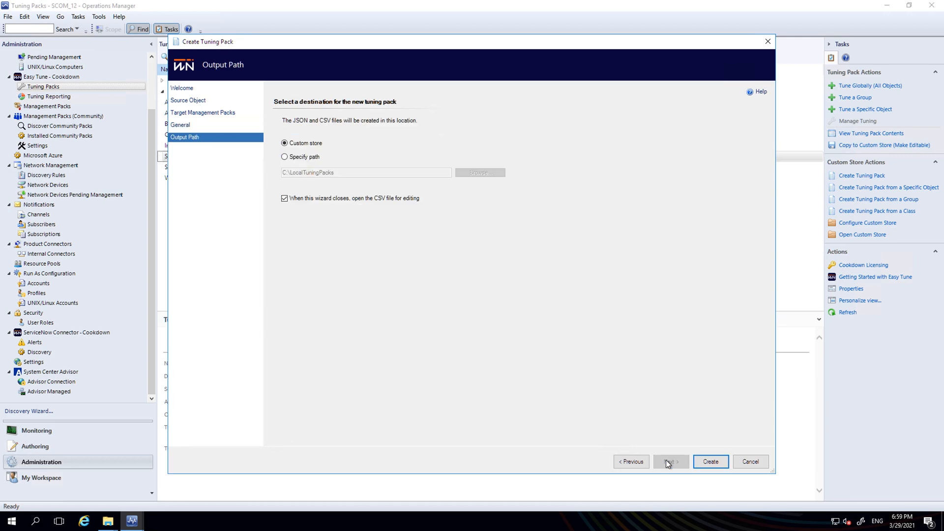
key("Return")
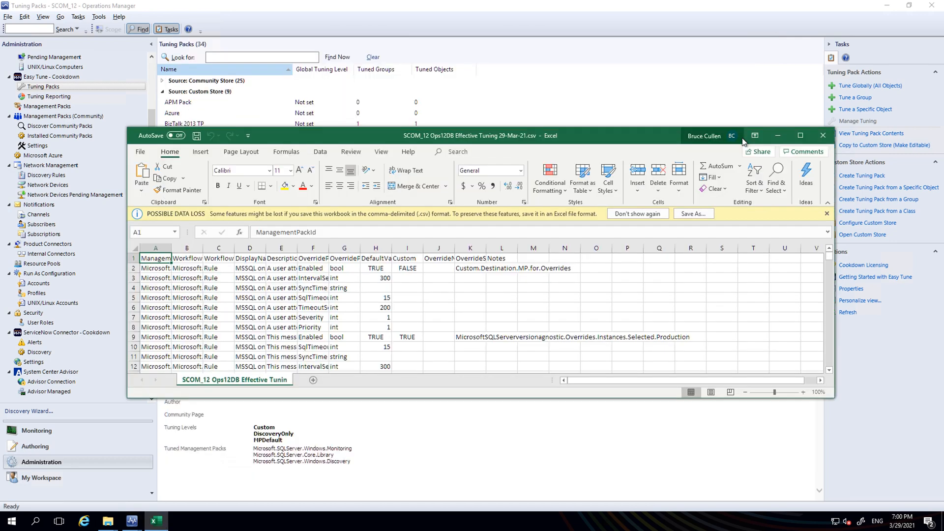
Examine the Custom values, override notes and override sources in the tuning pack's CSV, including the rows without custom values
left_click(800, 136)
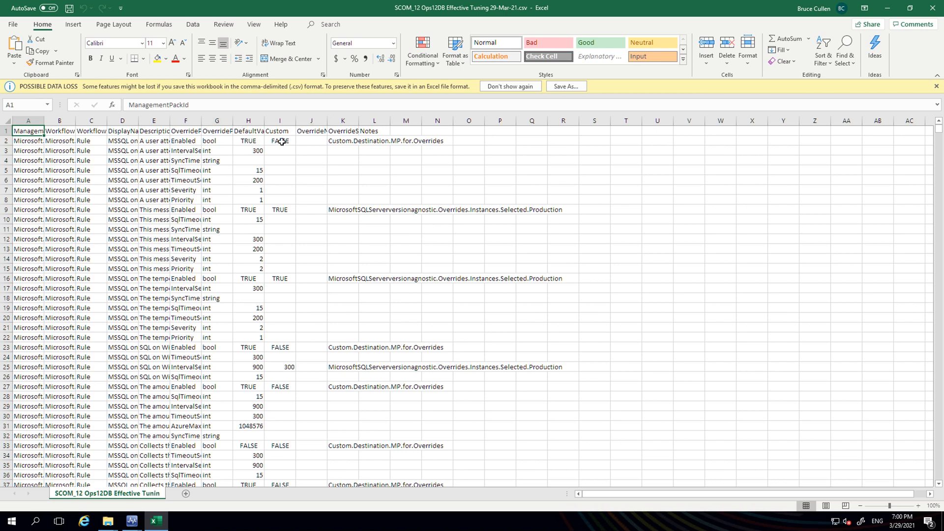
left_click(288, 119)
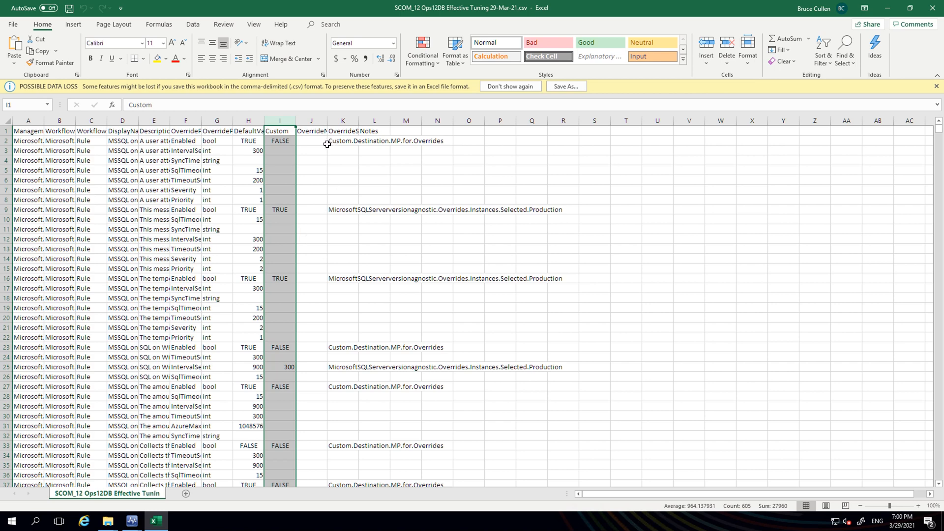
left_click(306, 134)
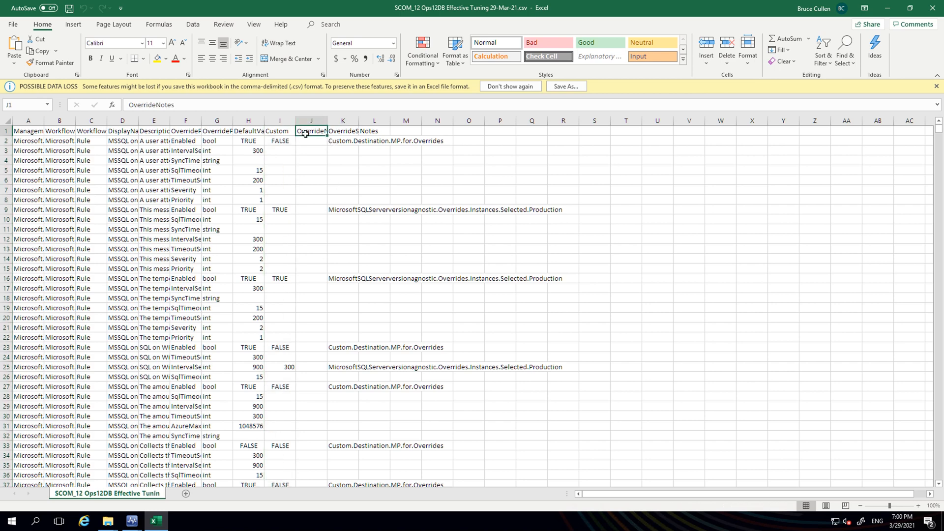
left_click(284, 143)
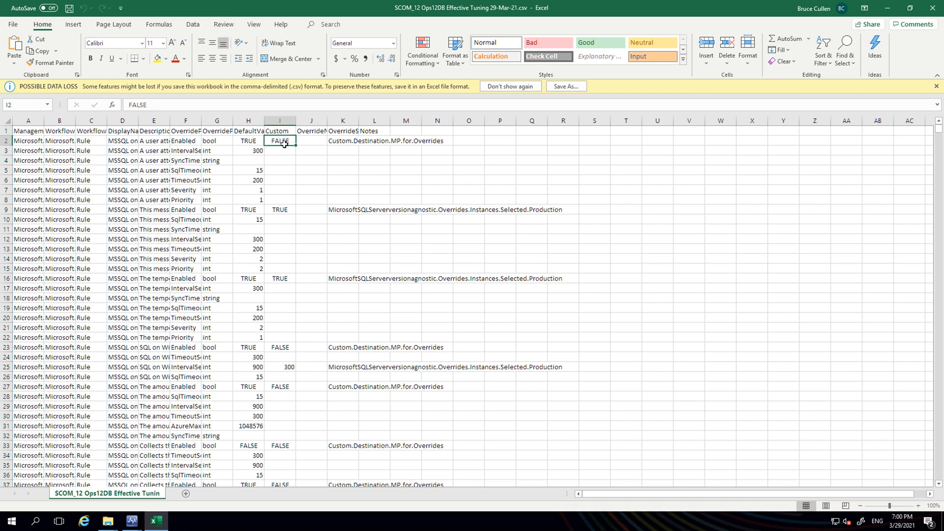
left_click(340, 130)
left_click(340, 140)
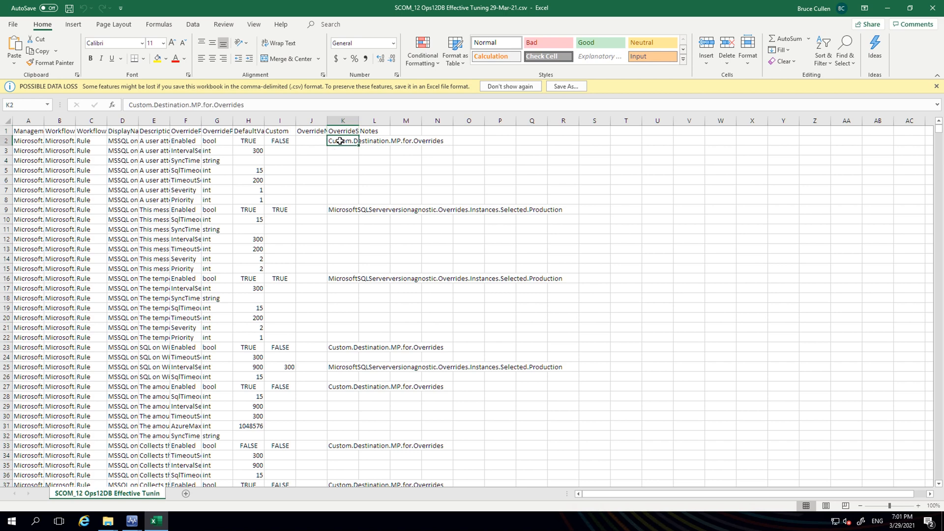
left_click(339, 209, "ctrl")
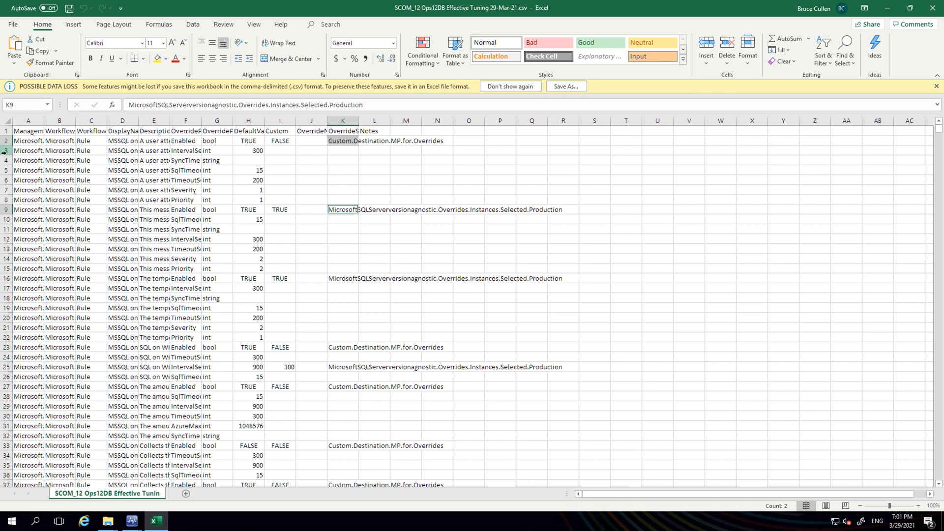
left_click_drag(4, 153, 3, 188)
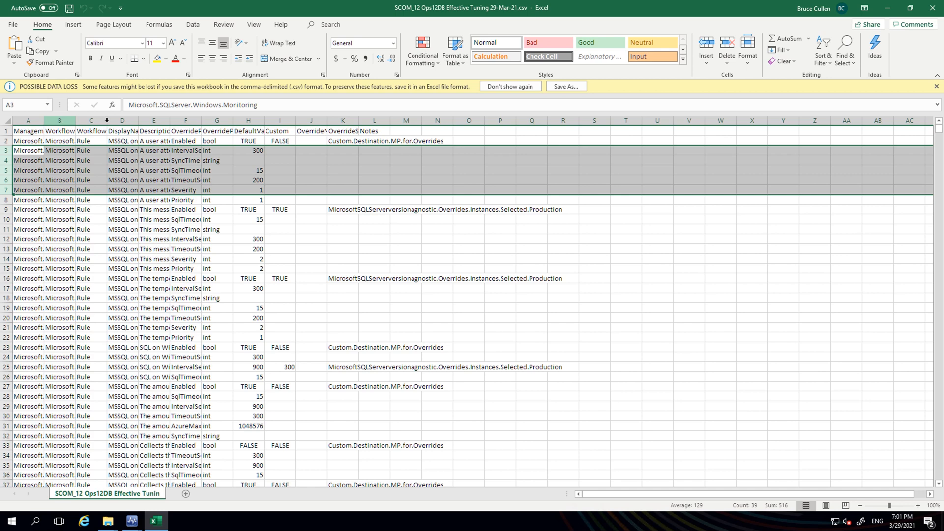
Close the tuning pack's CSV and switch to the SCOM_19 Operations Manager console
left_click(933, 9)
key("alt+Tab")
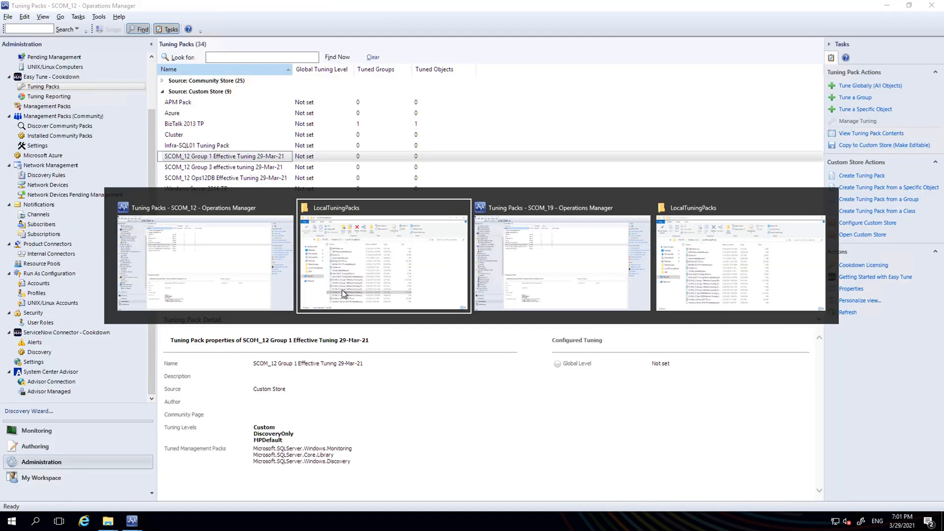
left_click(529, 266)
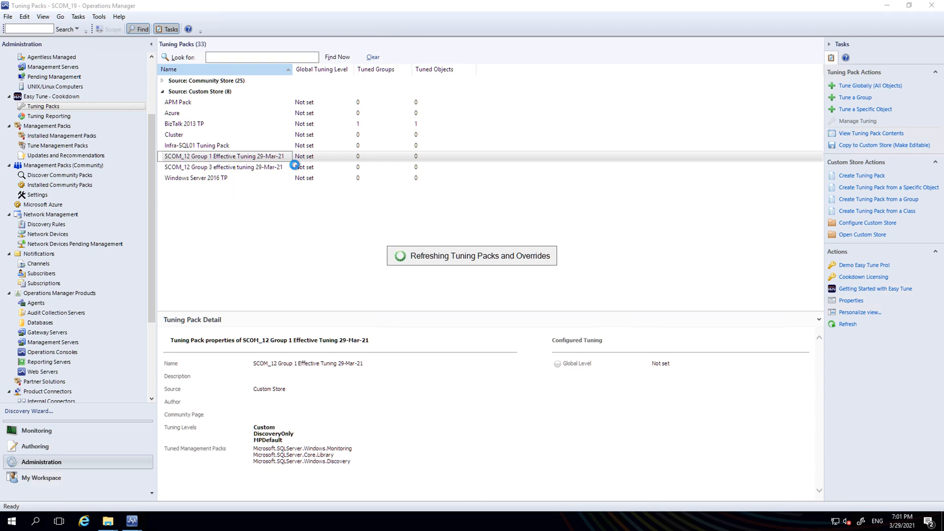
Start tuning a group with the SCOM_12 Ops12DB Effective Tuning 29-Mar-21 pack and choose Group Two as the target
left_click(264, 178)
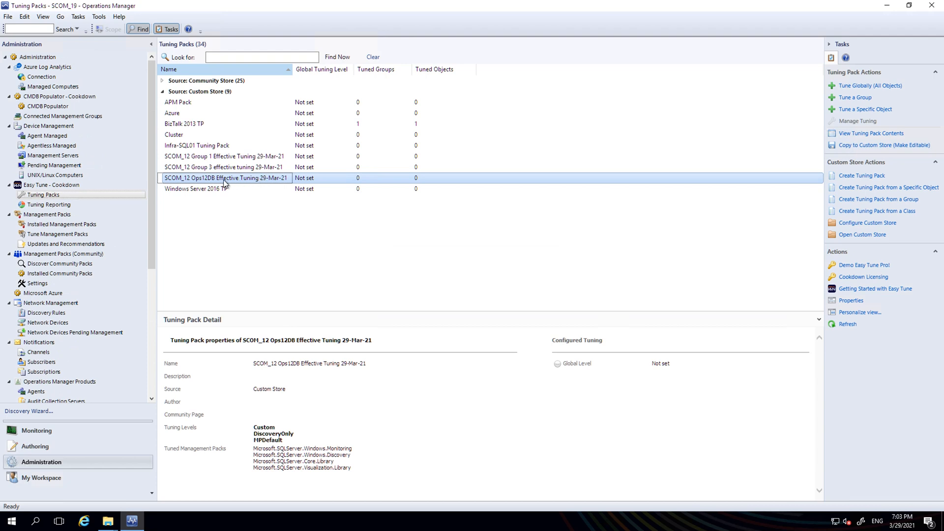
left_click(855, 99)
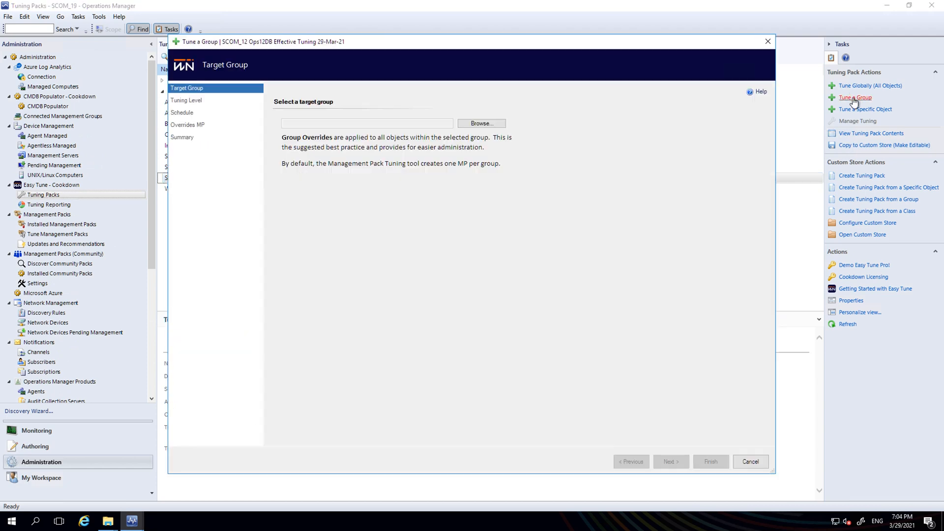
left_click(467, 123)
type("group tw")
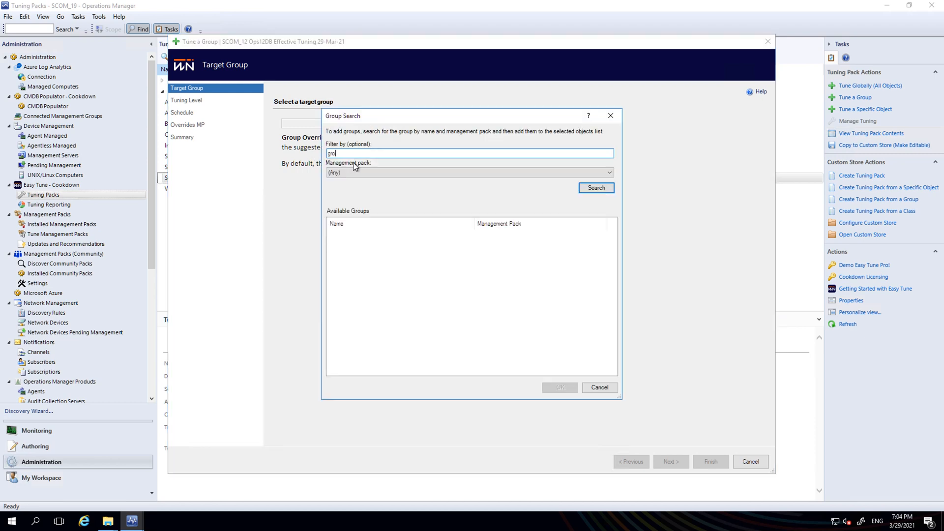
key("Return")
double_click(347, 234)
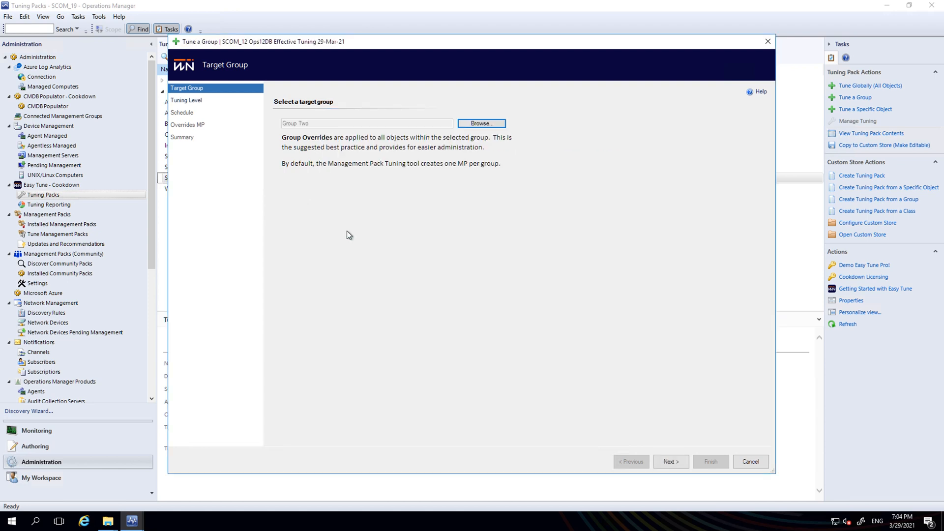
left_click(664, 462)
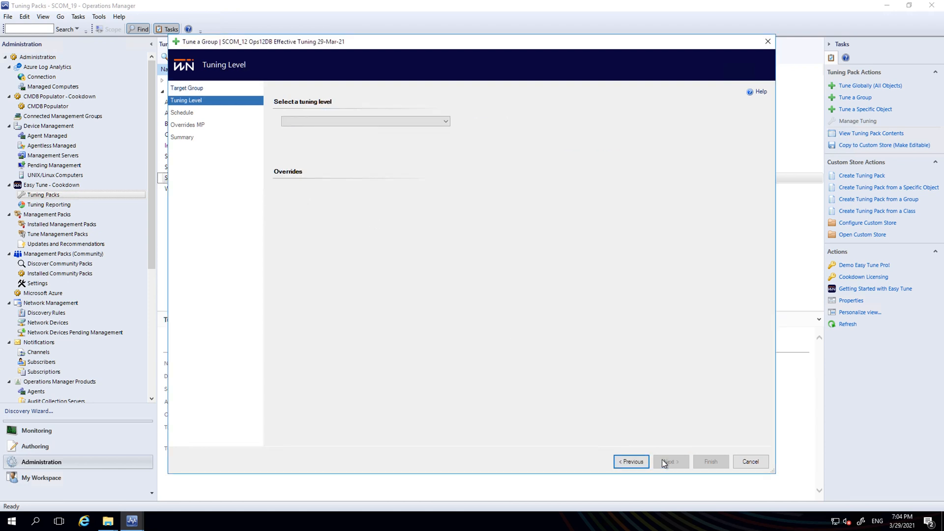
Apply the Custom tuning level to the group without a schedule, storing the overrides in an automatically created management pack
left_click(316, 124)
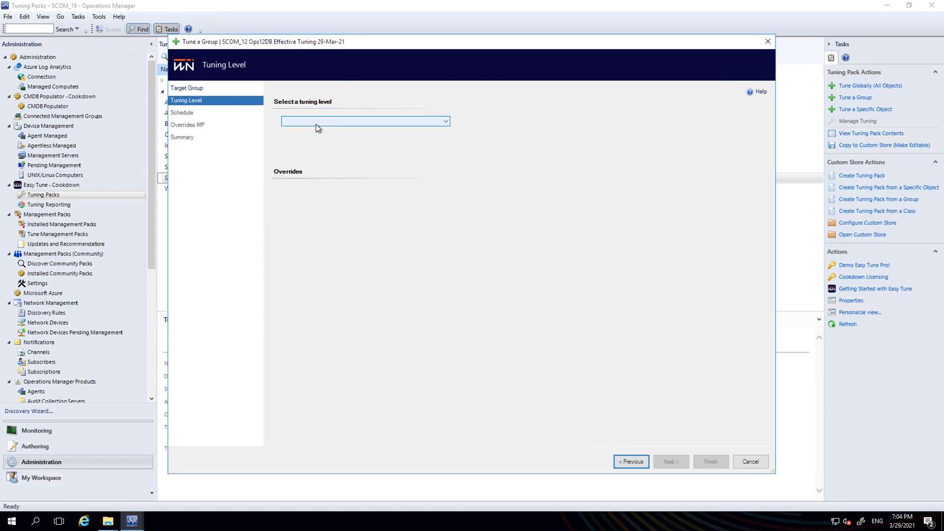
left_click(310, 130)
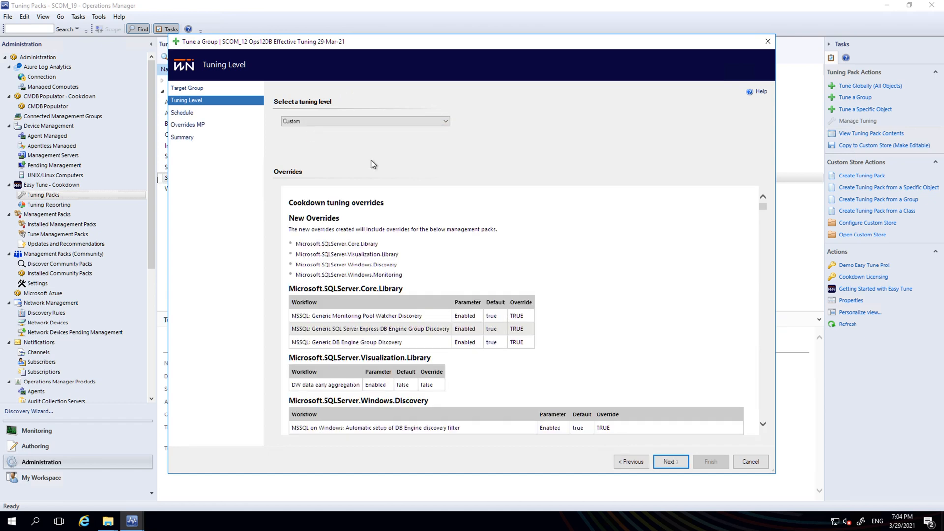
left_click(668, 462)
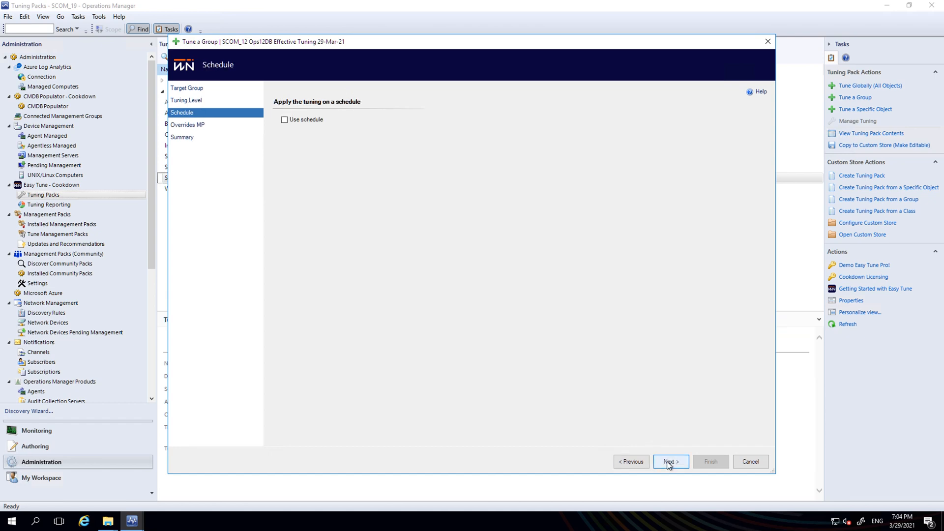
left_click(669, 462)
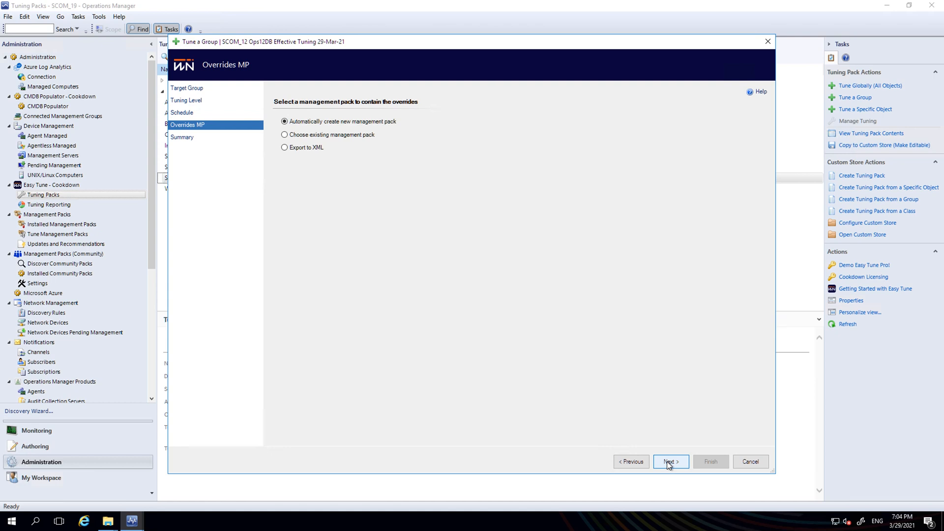
left_click(670, 462)
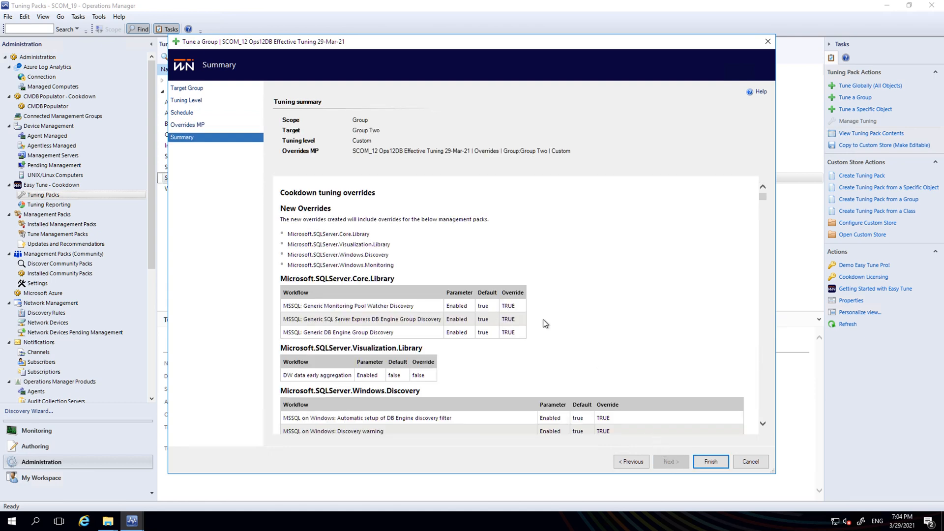
left_click(710, 463)
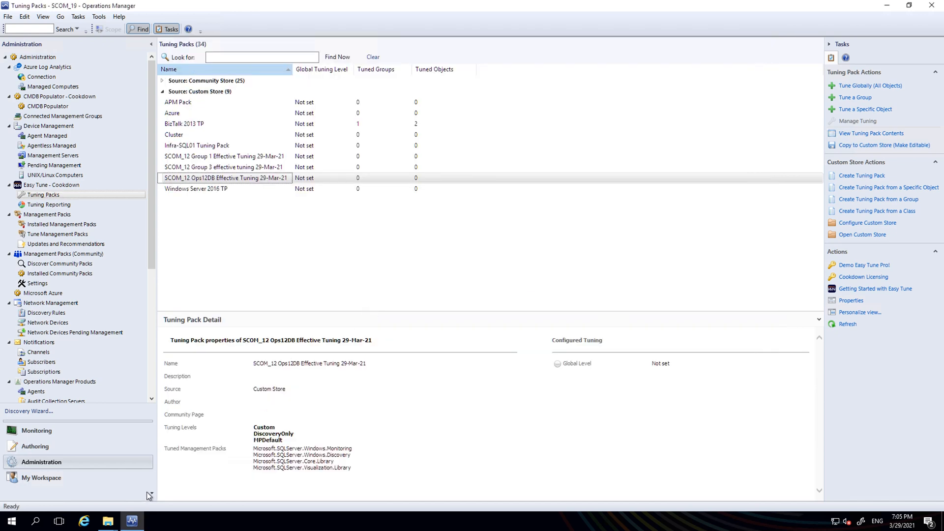
Open the SCOM_12 Ops12DB Effective Tuning 29-Mar-21 CSV from the LocalTuningPacks folder in Excel
mouse_move(107, 521)
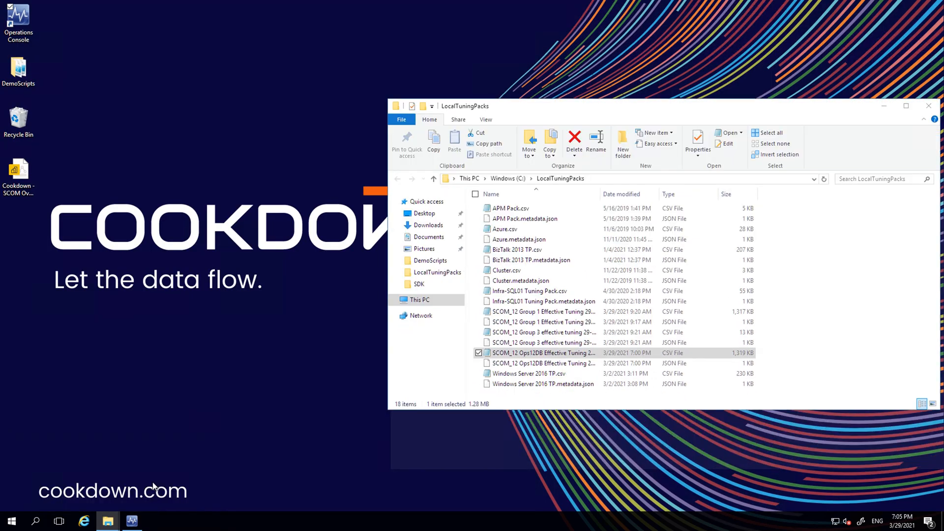
left_click(128, 485)
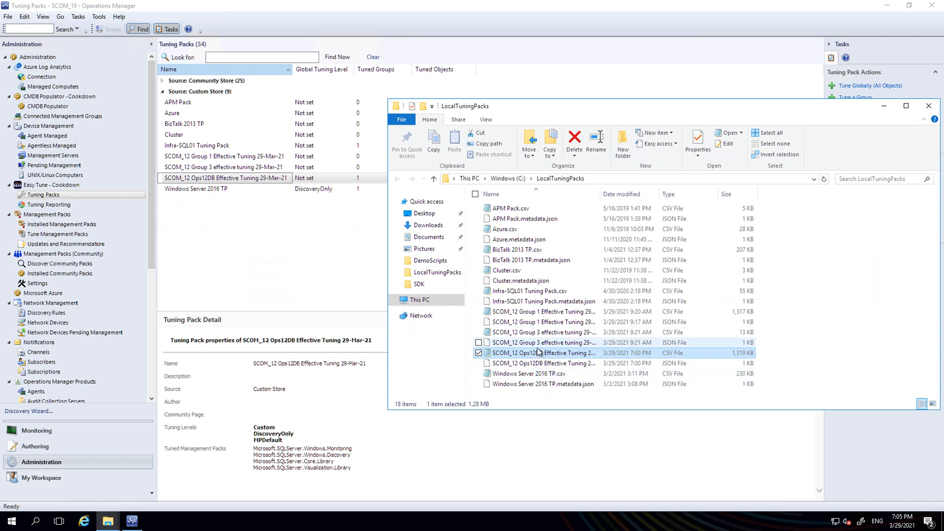
right_click(535, 346)
right_click(585, 356)
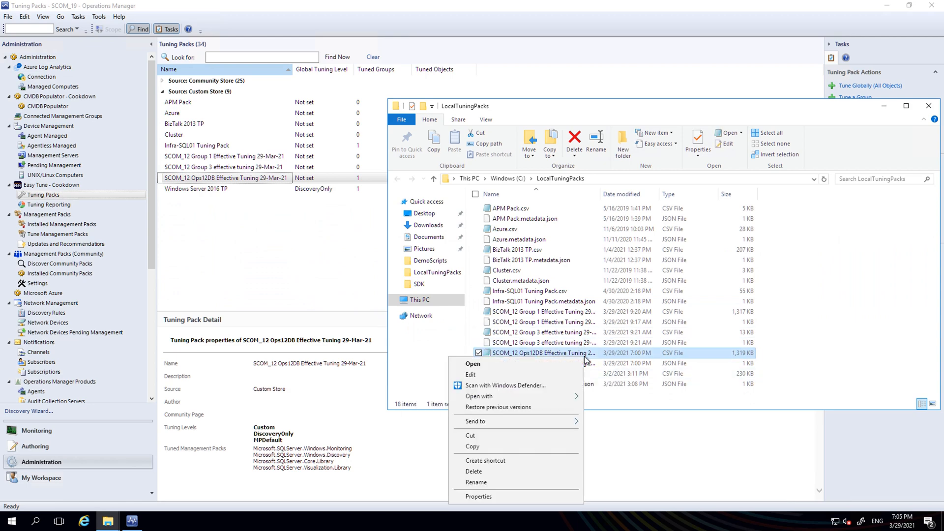
mouse_move(510, 396)
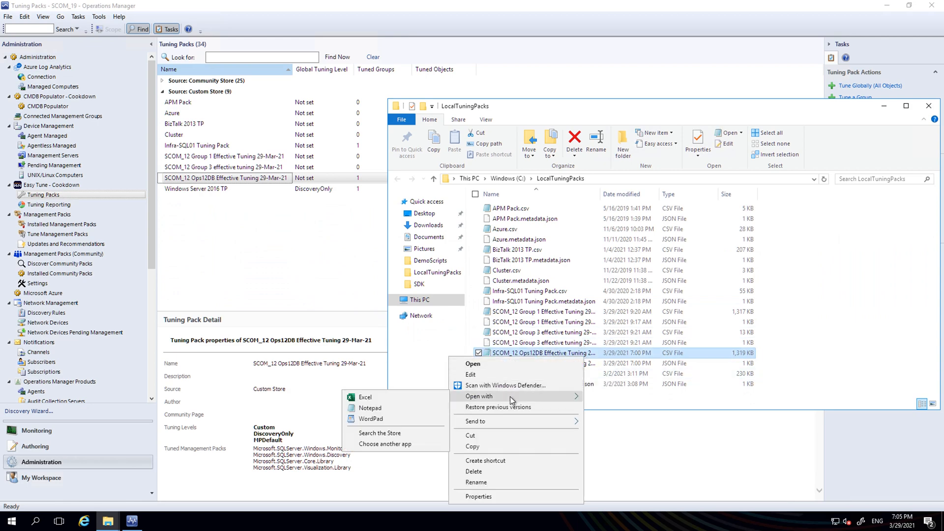
left_click(401, 398)
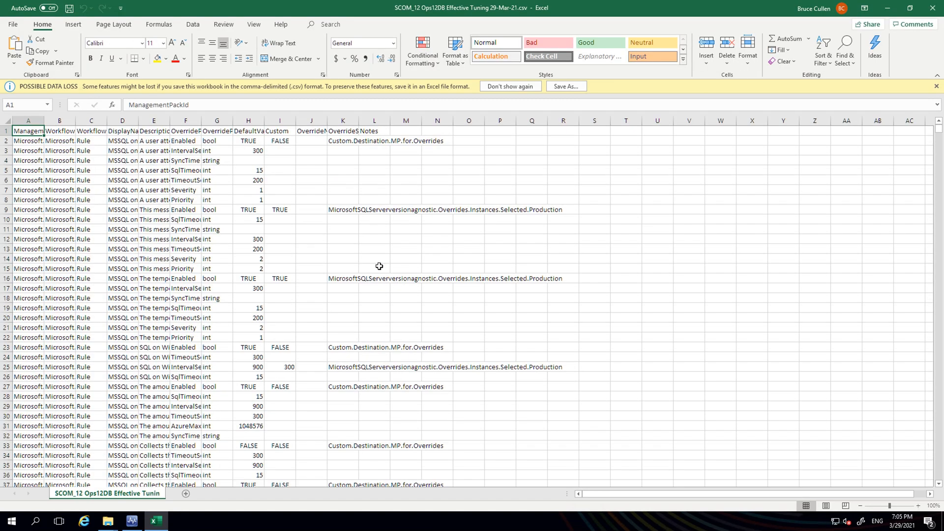
Turn on filtering for the tuning pack's header row and exclude the blanks in the Custom column
left_click(269, 147)
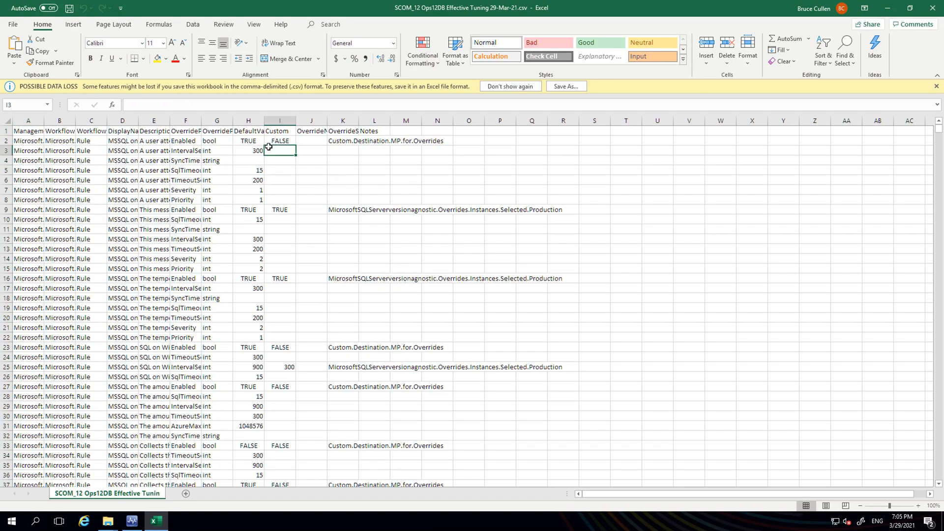
left_click(193, 24)
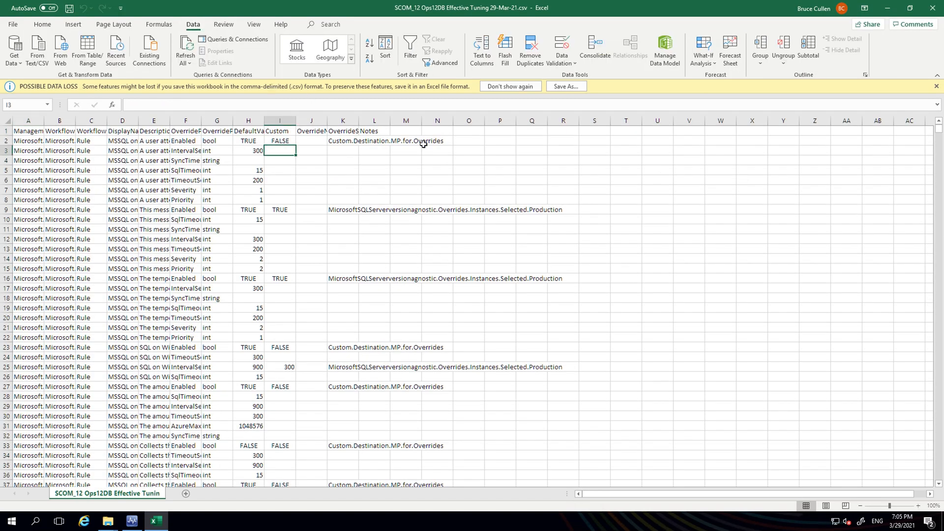
left_click(411, 49)
left_click(291, 131)
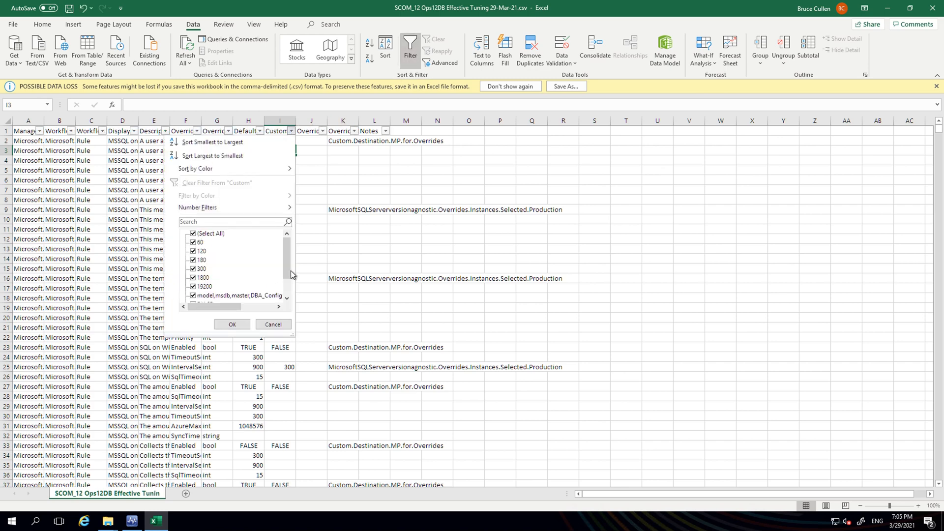
scroll(226, 285, "down", 1)
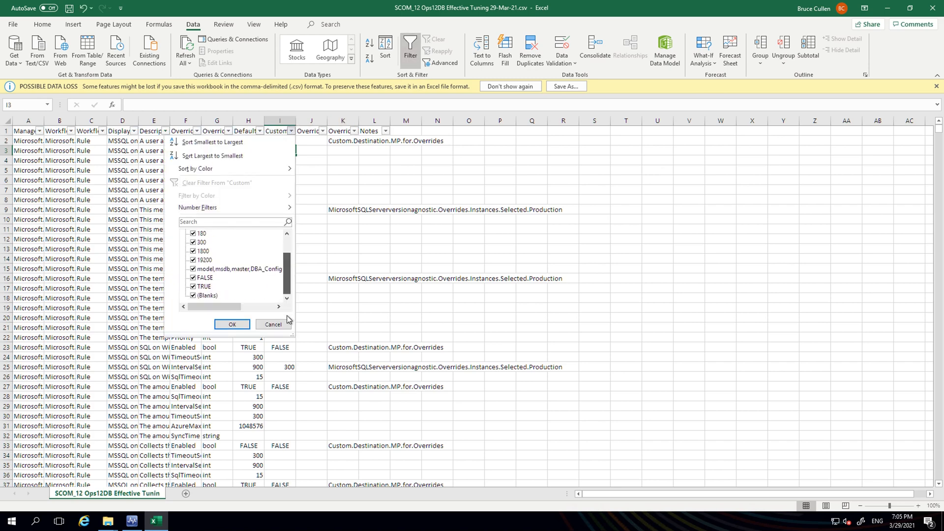
left_click(193, 295)
left_click(222, 324)
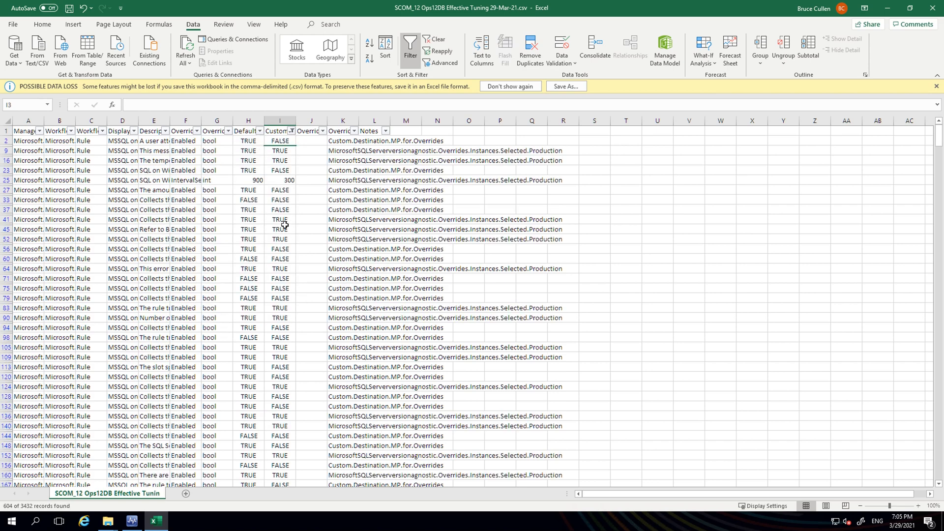
Select all filtered Custom values from I2 down to count the overrides, and close the CSV without saving
left_click(283, 137)
key("ctrl+shift+Down")
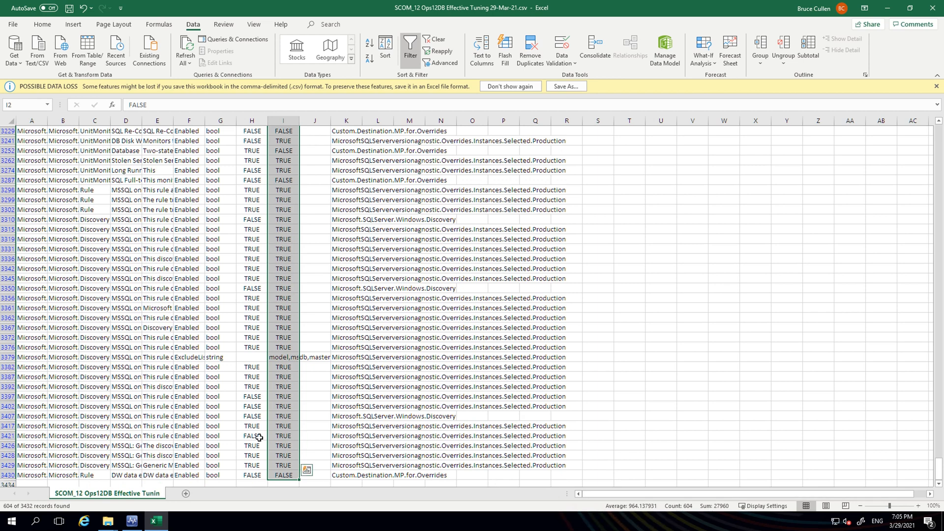
left_click(932, 9)
left_click(473, 273)
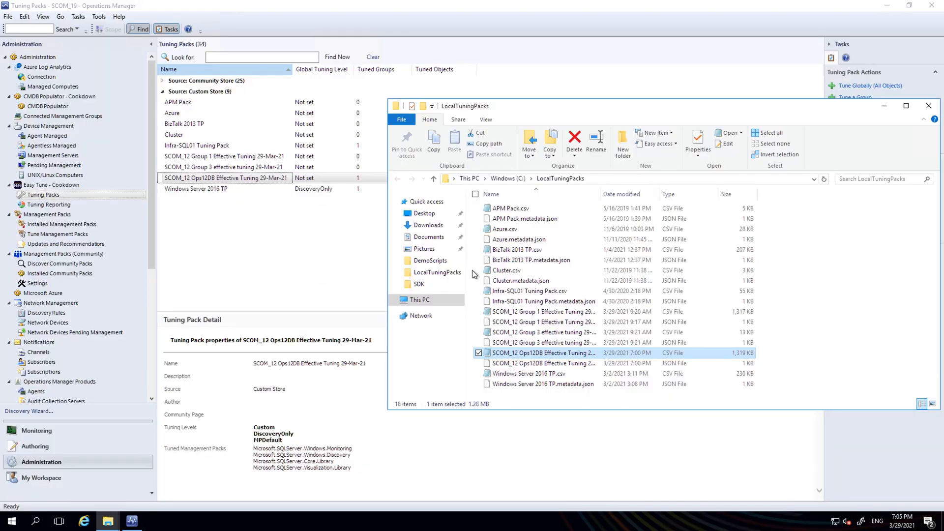